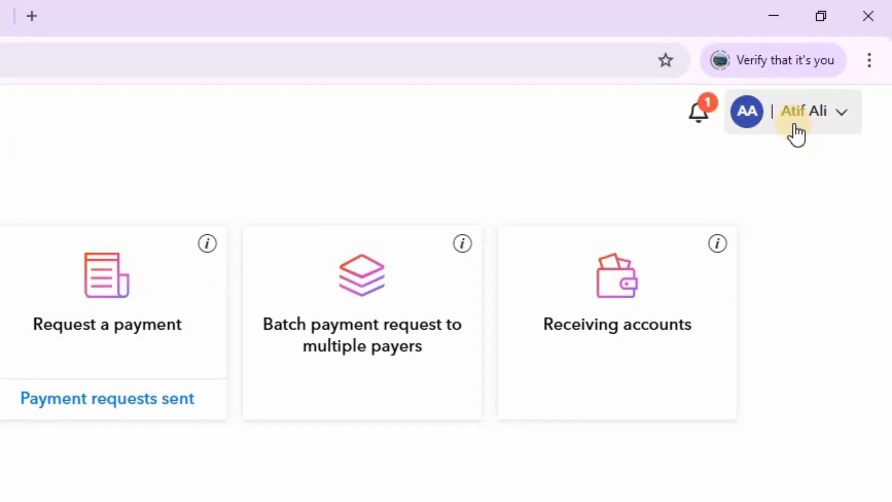
Open the Verification Center from the account settings, check its open items and show the History list
click(797, 108)
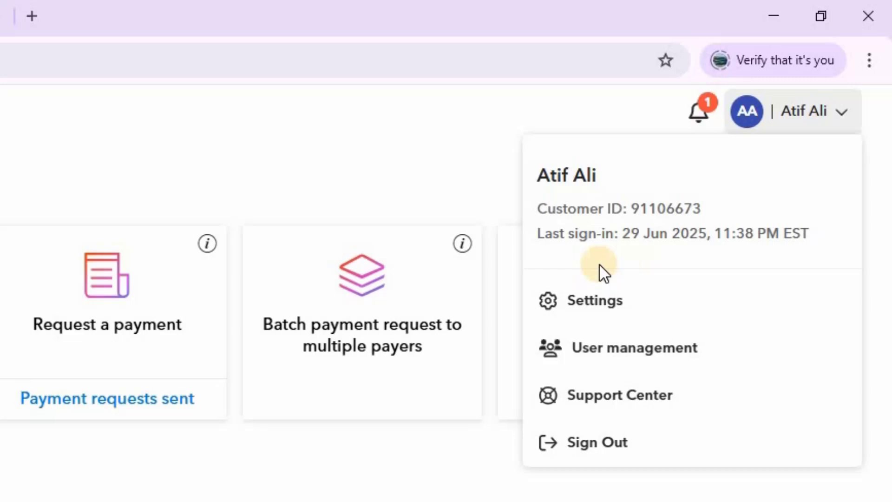
click(275, 342)
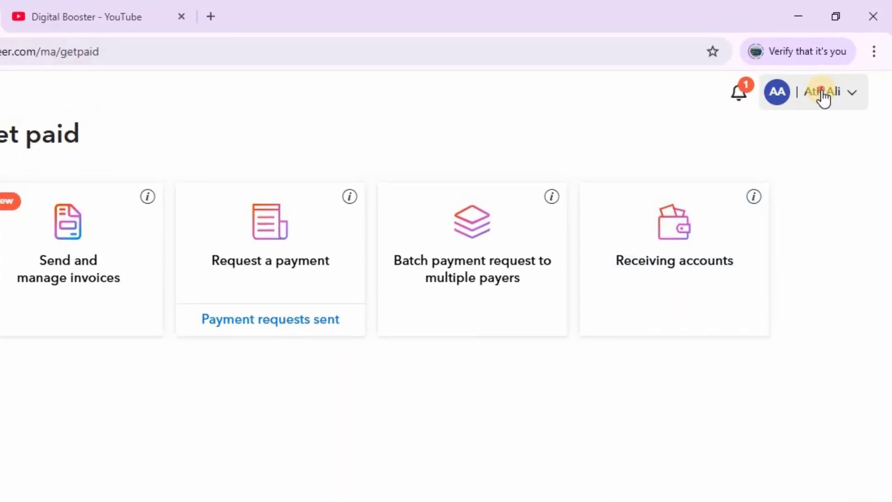
click(823, 95)
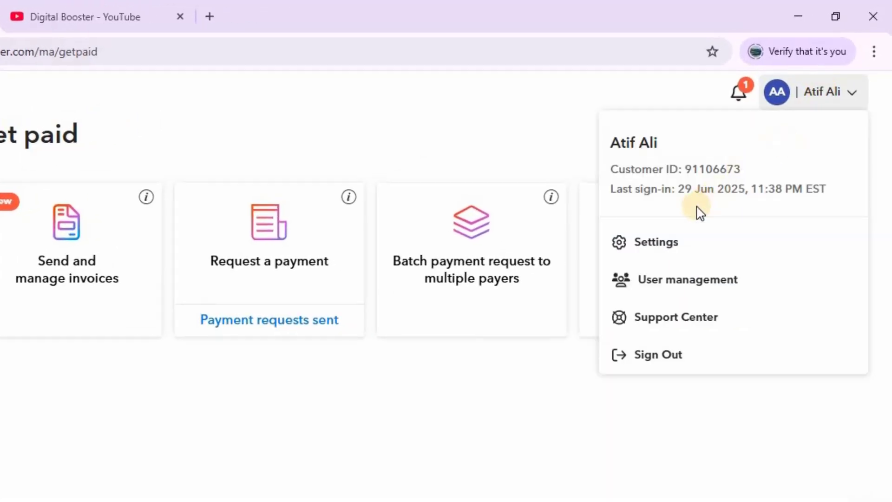
right_click(649, 243)
click(684, 239)
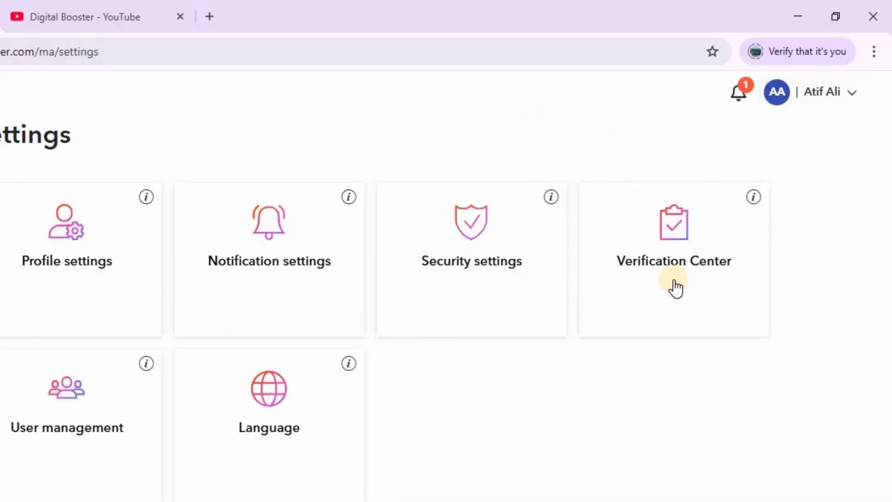
click(684, 294)
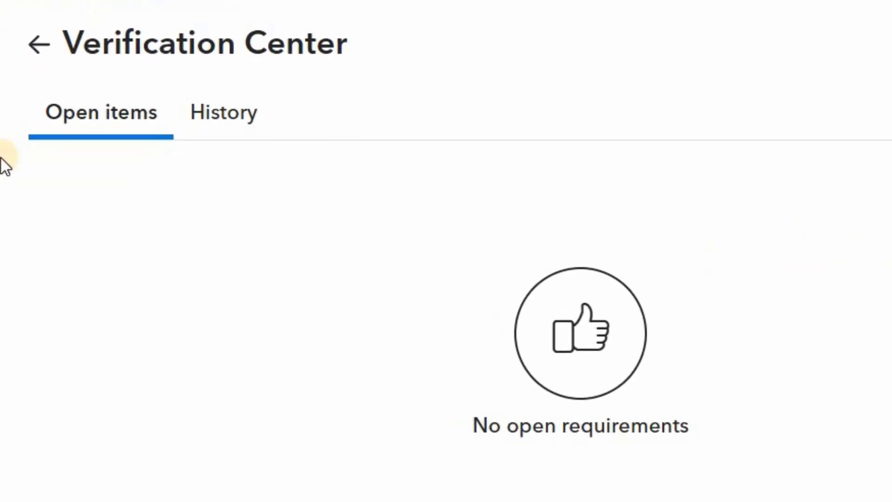
drag(674, 426, 492, 424)
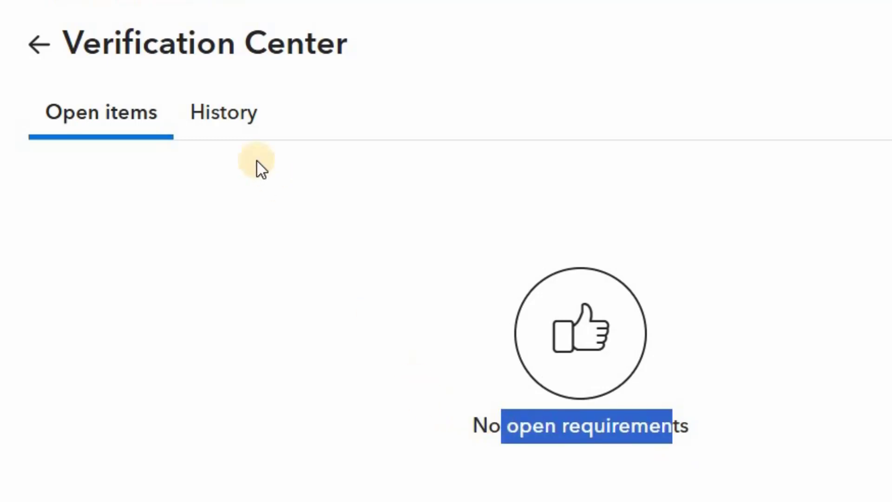
click(213, 114)
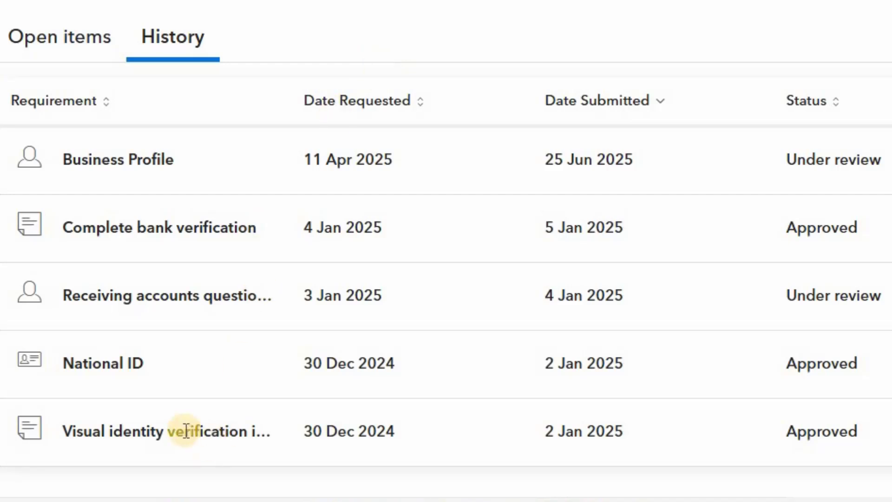
Examine the status of each submitted requirement in the verification history, including identity, National ID, bank verification, receiving accounts and Business Profile
drag(848, 431, 807, 432)
drag(166, 364, 74, 363)
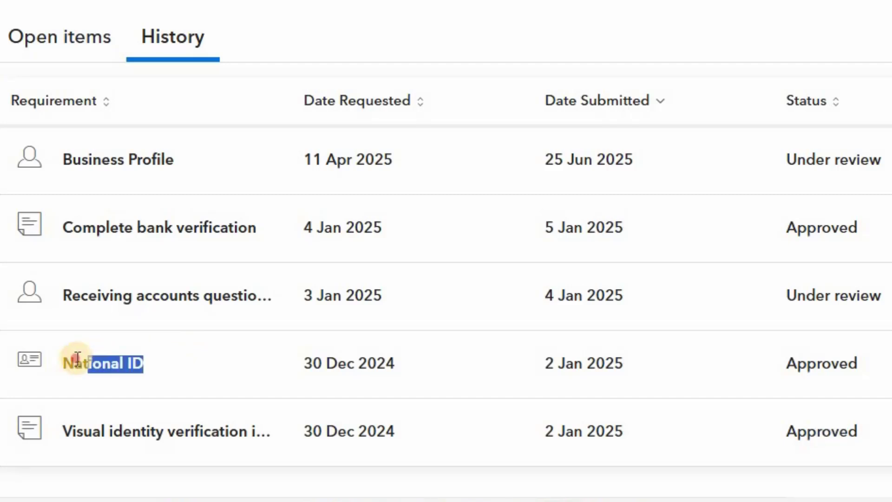
drag(827, 363, 797, 363)
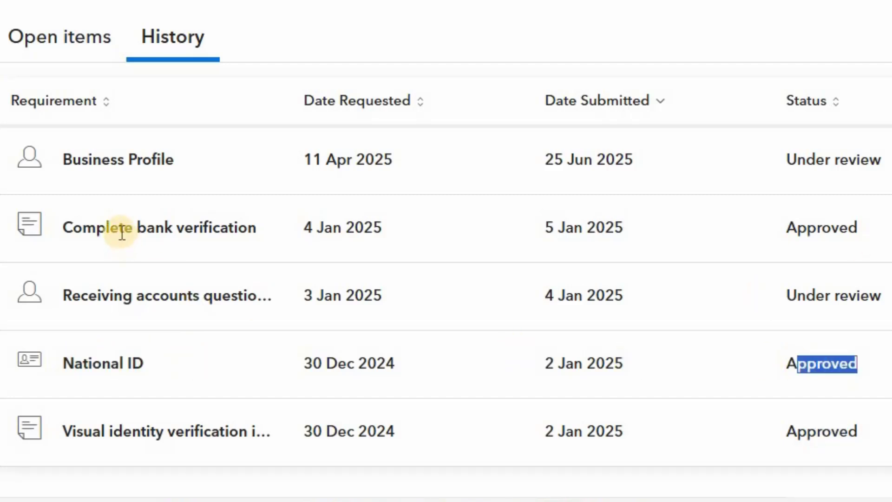
drag(122, 232, 228, 239)
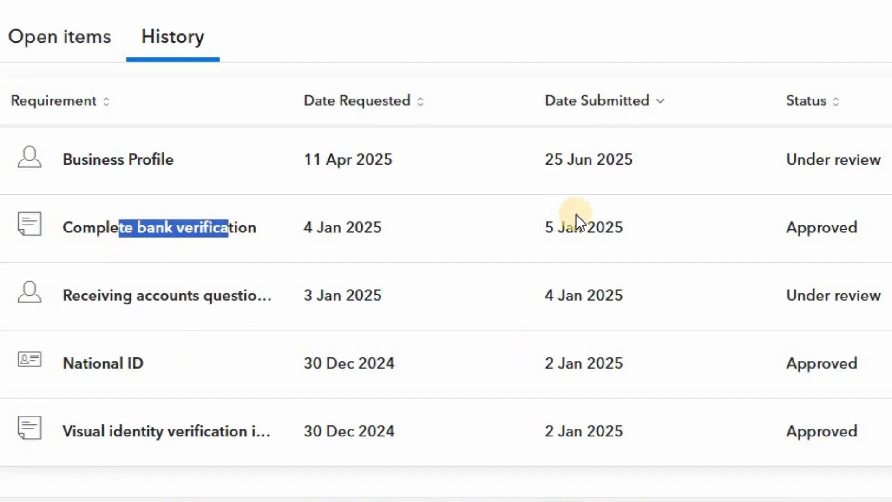
drag(859, 218, 796, 228)
drag(97, 297, 187, 300)
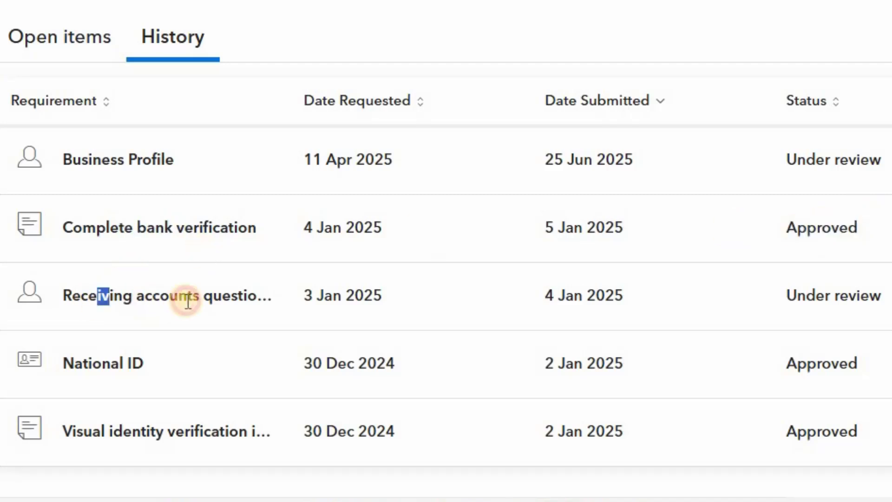
drag(70, 162, 176, 162)
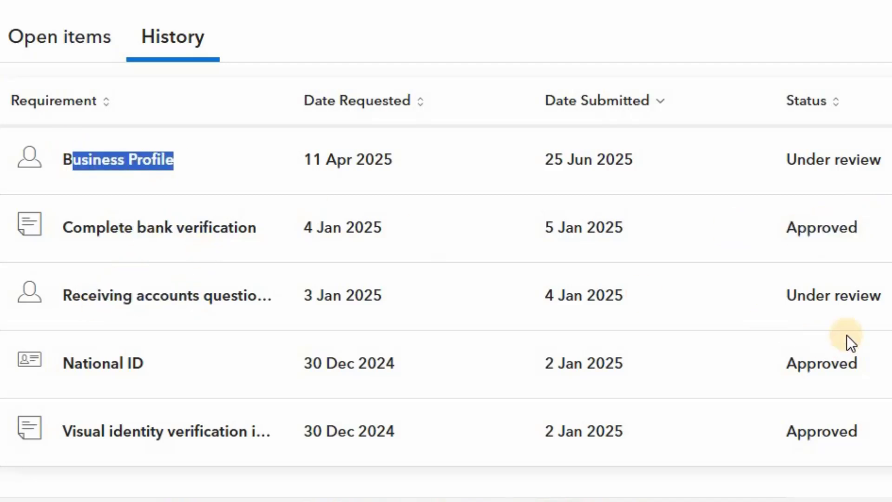
triple_click(813, 309)
triple_click(757, 160)
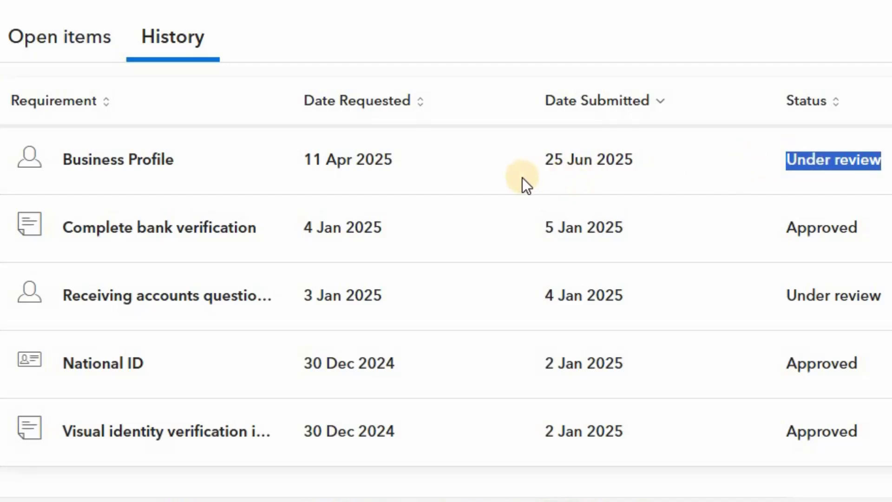
click(109, 159)
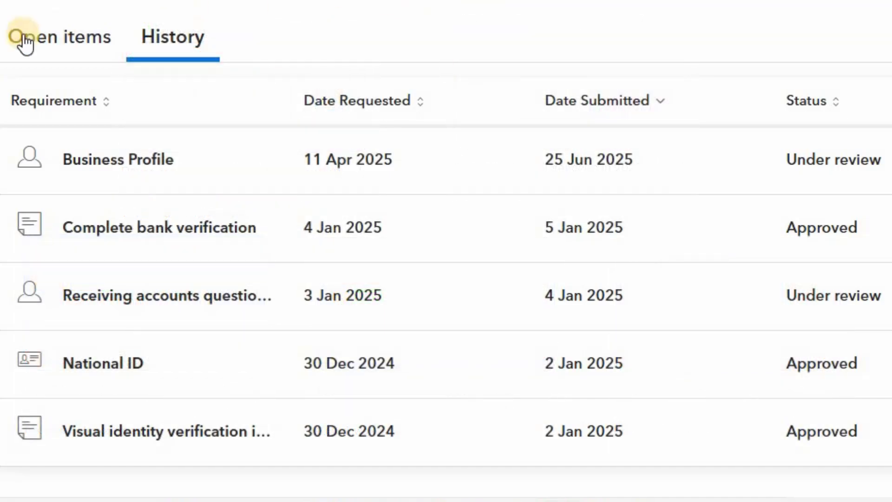
Start a new payment request from the Get paid page and choose the most recent payer as the one paying
click(104, 157)
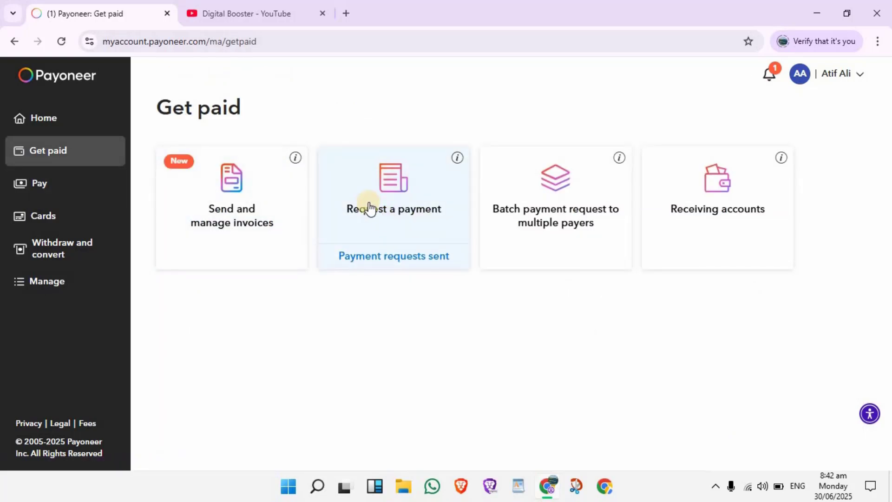
click(387, 197)
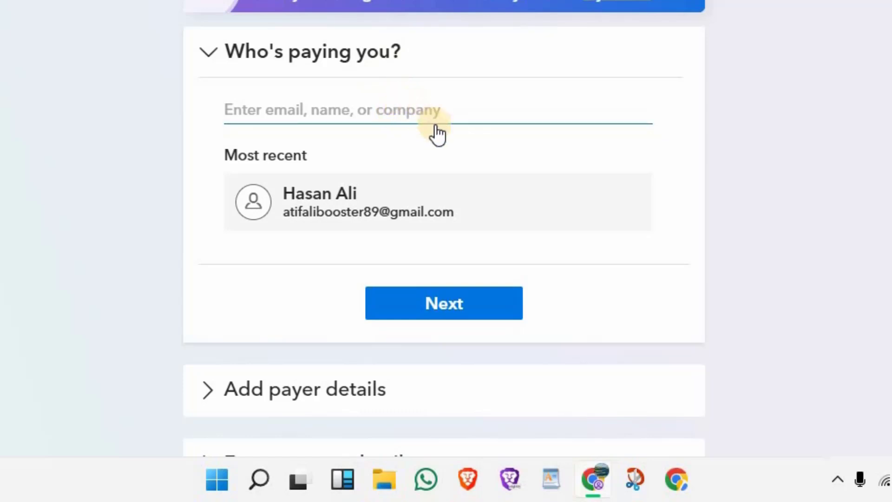
click(321, 214)
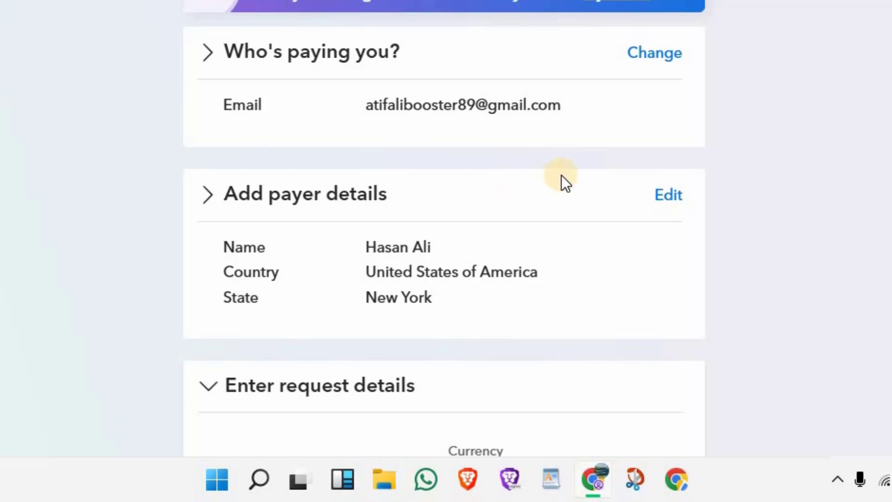
Reopen the payer details for editing and look through the available countries
scroll(726, 220, down, 3)
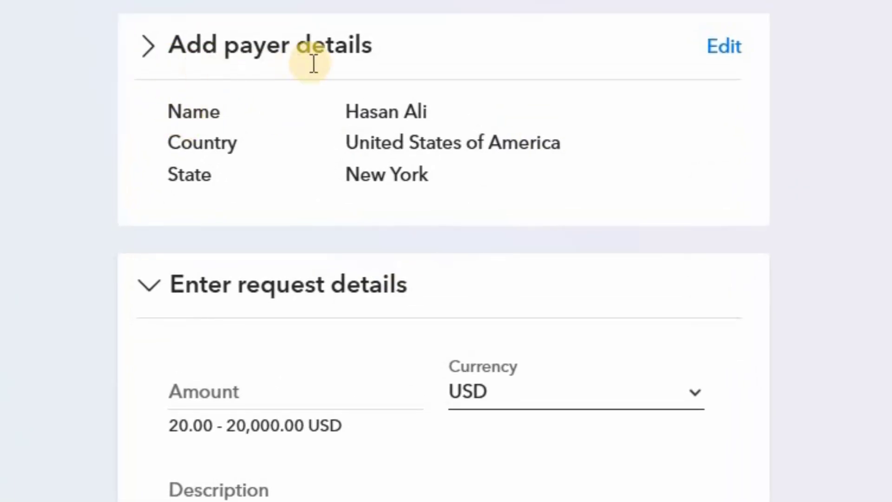
click(727, 48)
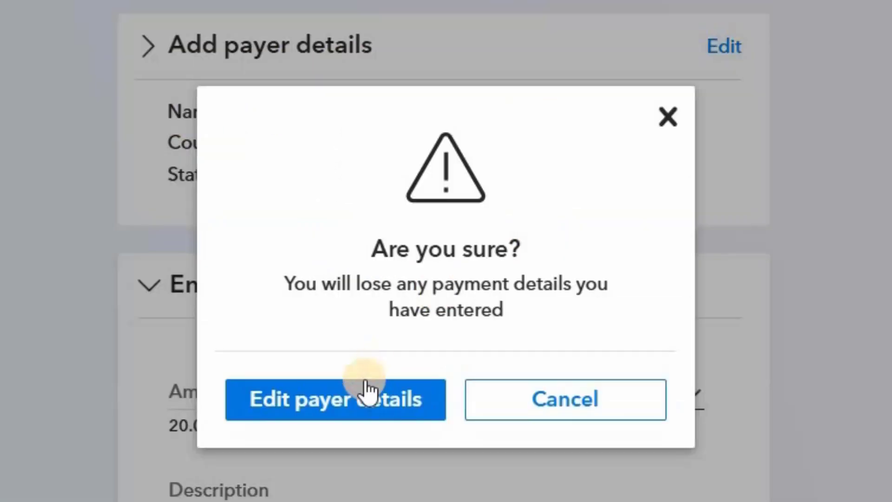
click(352, 400)
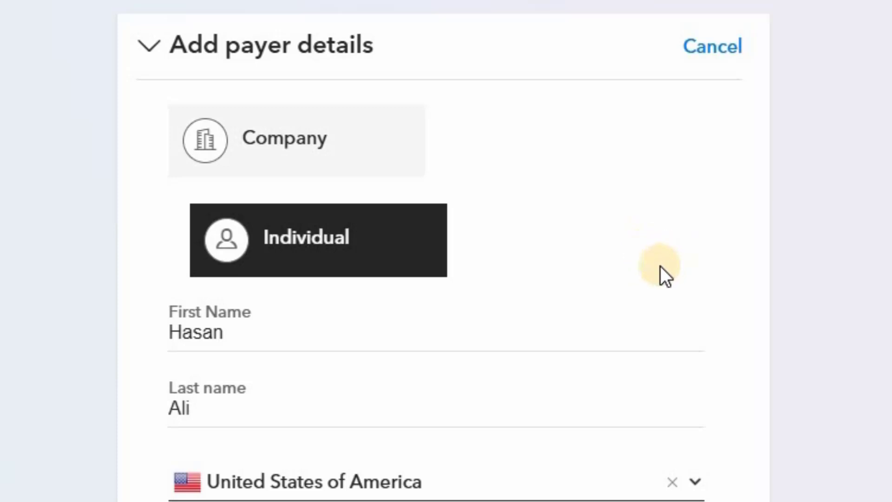
double_click(355, 342)
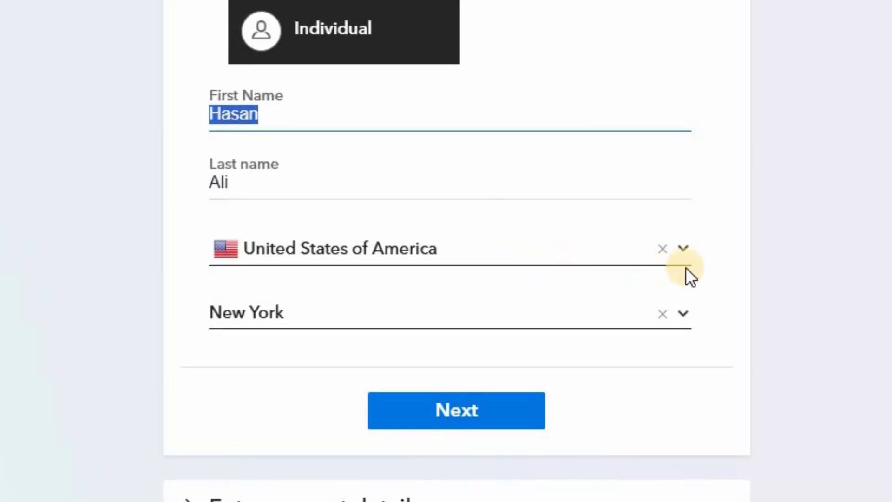
click(682, 248)
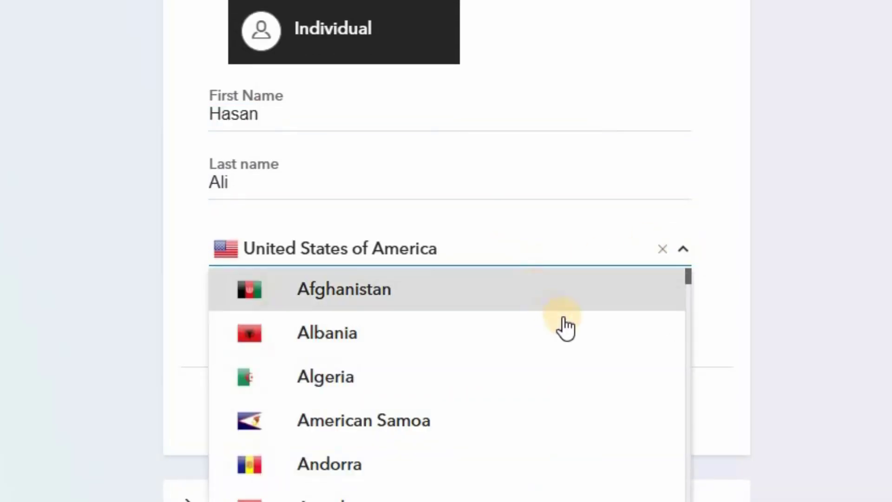
scroll(566, 329, down, 15)
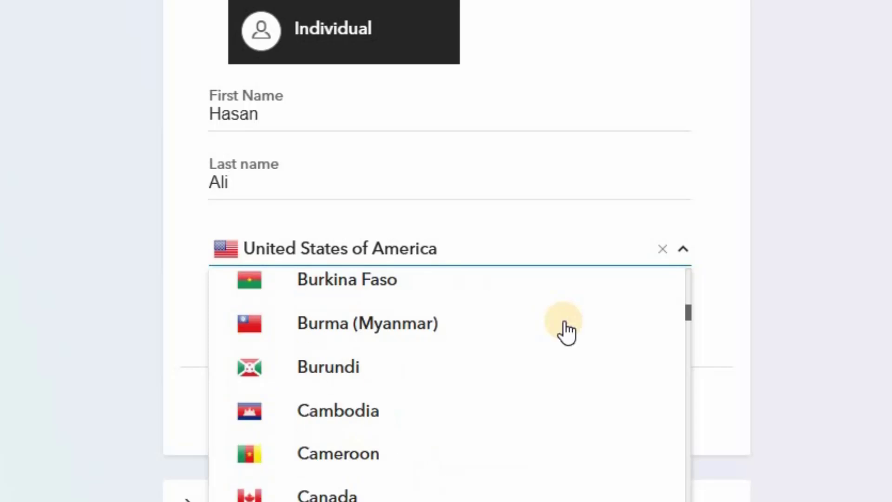
scroll(566, 329, down, 5)
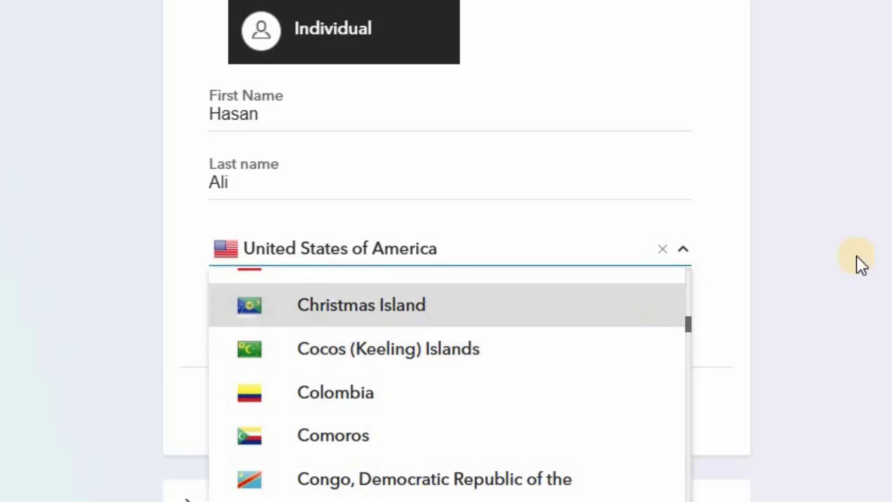
click(883, 257)
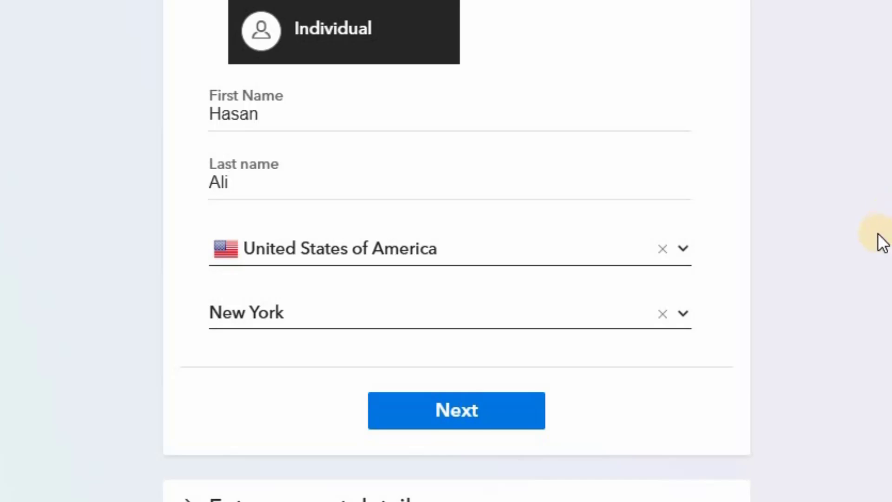
Look through the available states for the payer's address
click(557, 313)
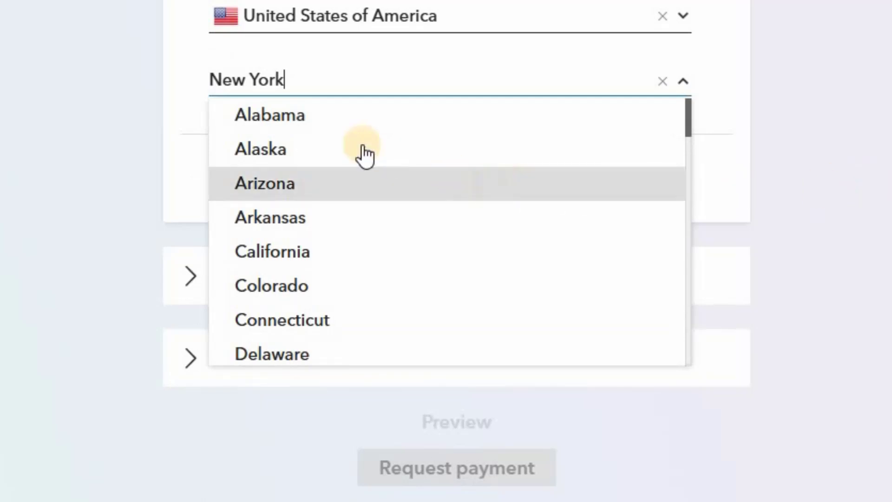
scroll(442, 219, down, 10)
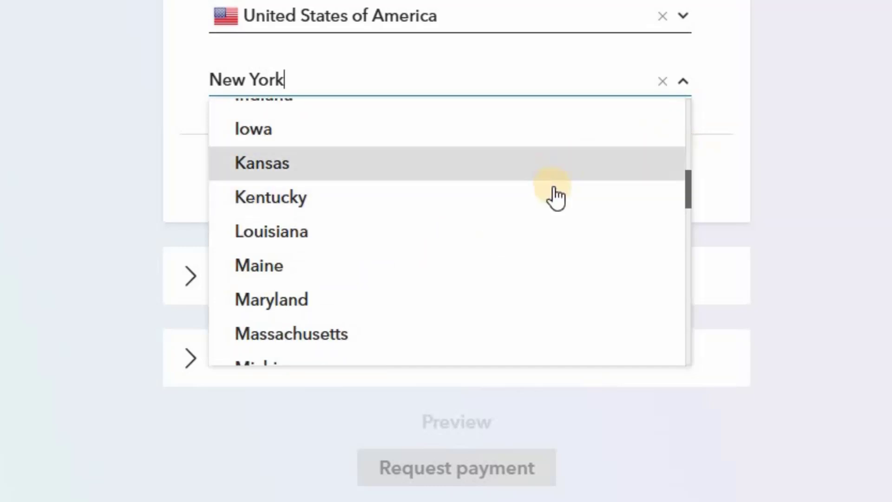
scroll(555, 195, down, 5)
click(889, 167)
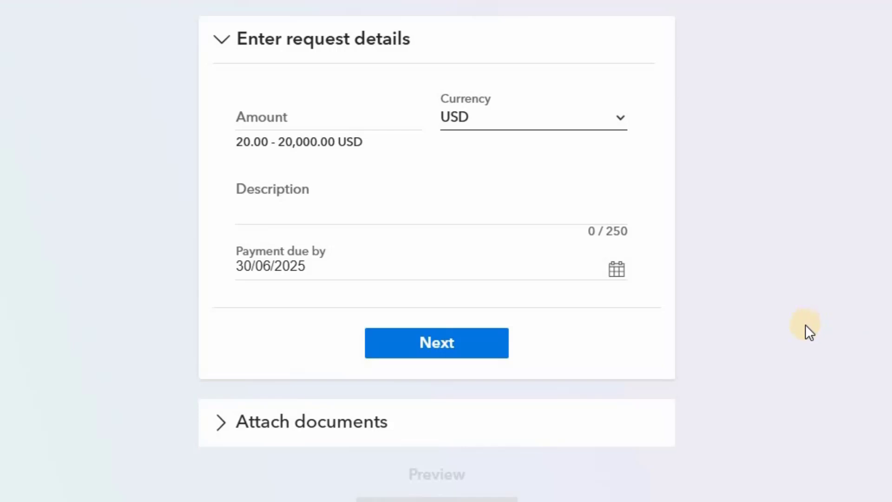
Fill in the request details with an amount of 30 USD and the description "Website Design"
click(303, 122)
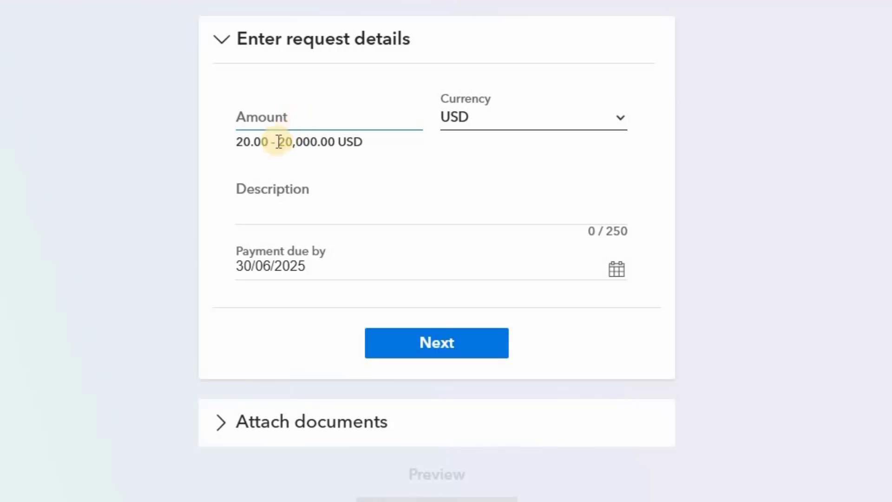
click(253, 142)
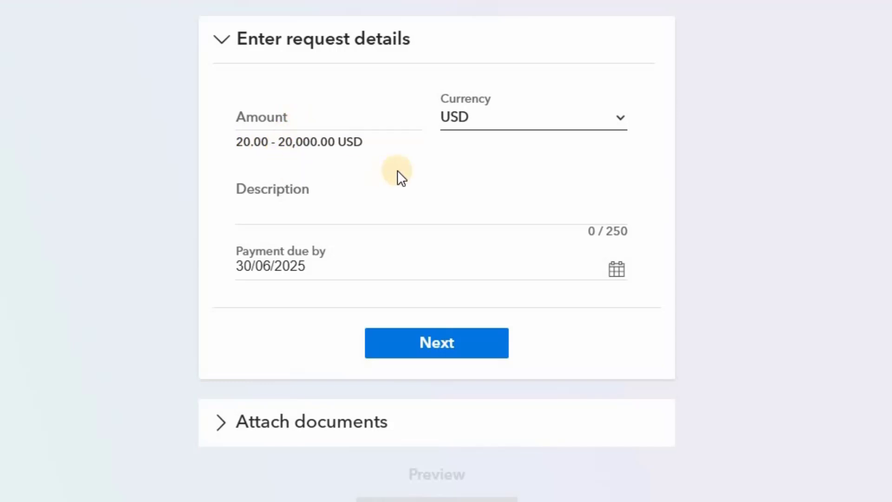
click(259, 112)
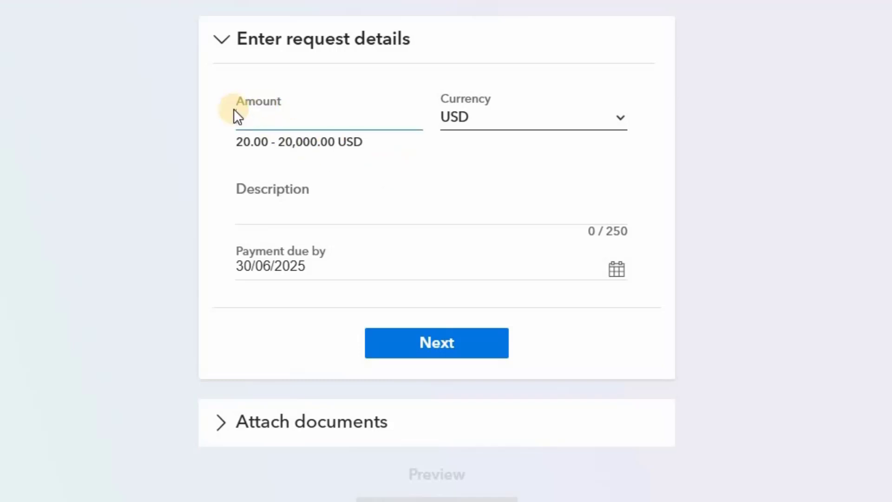
text(30)
click(499, 119)
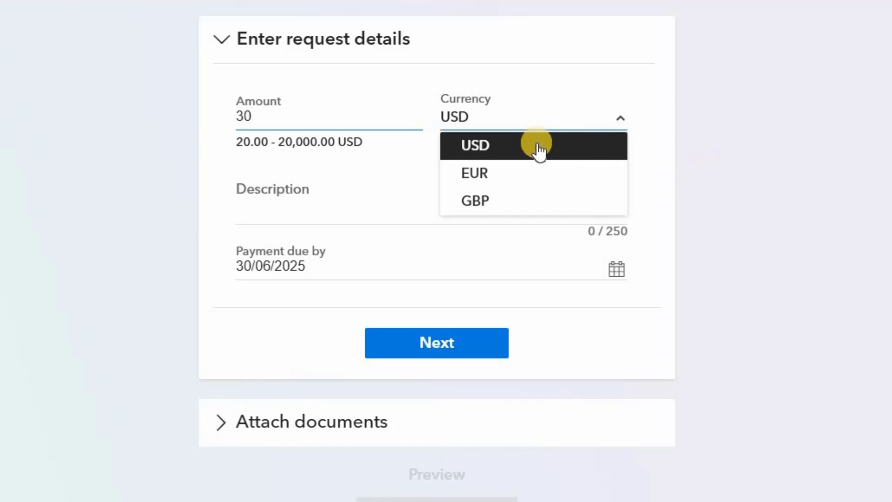
click(367, 206)
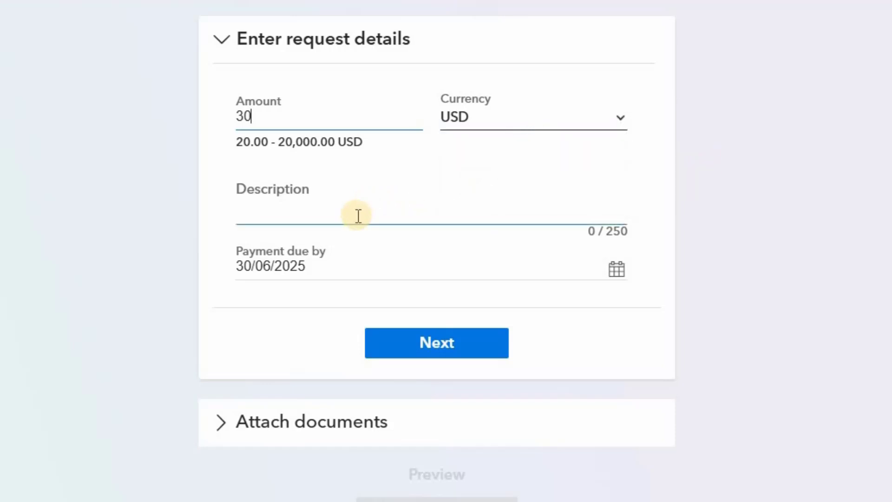
click(355, 215)
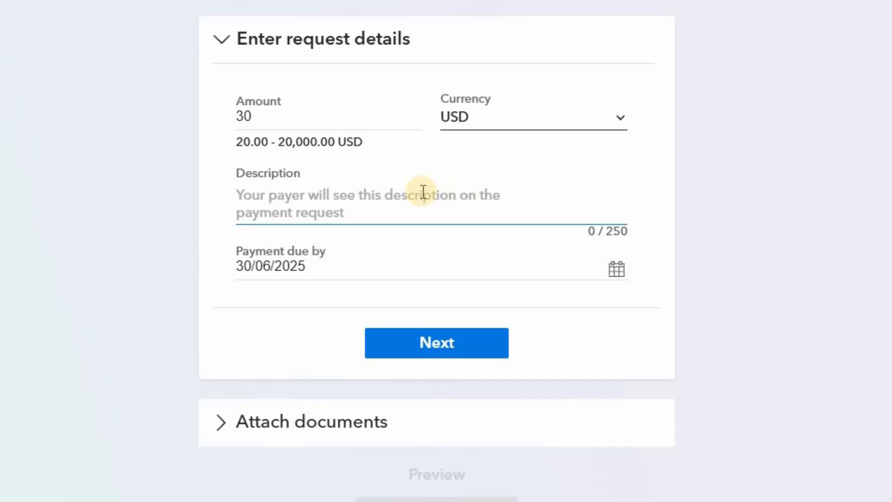
text(Website Design)
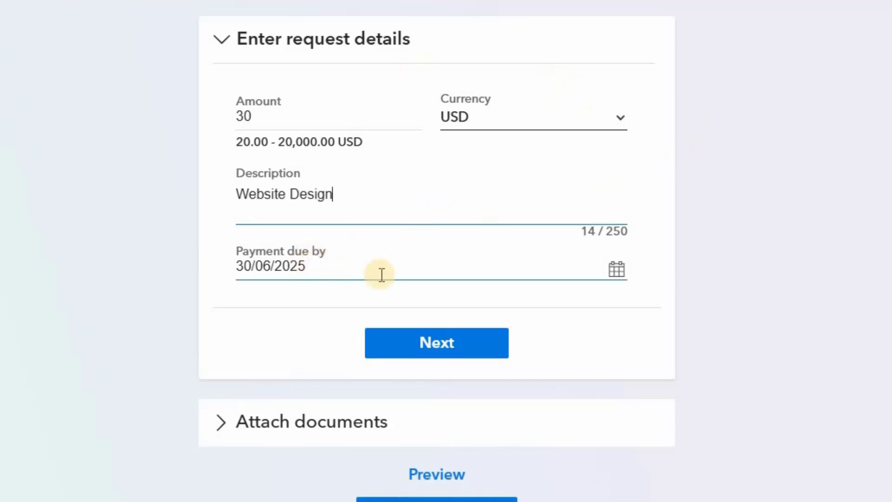
Set the payment due date to 8 July 2025 and continue to the document attachments
click(620, 270)
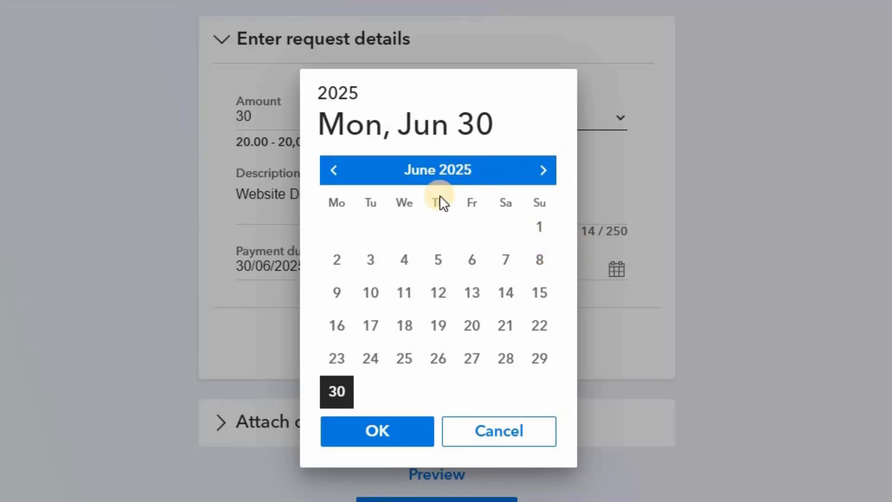
click(543, 172)
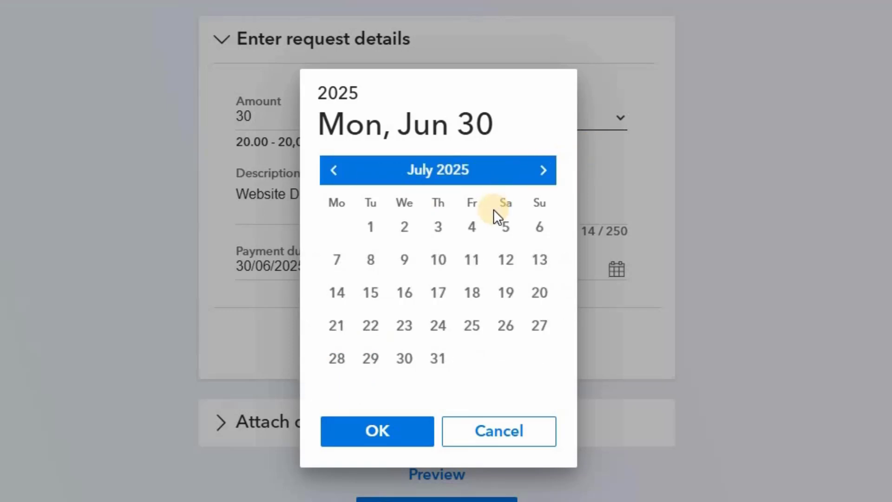
click(370, 264)
click(362, 425)
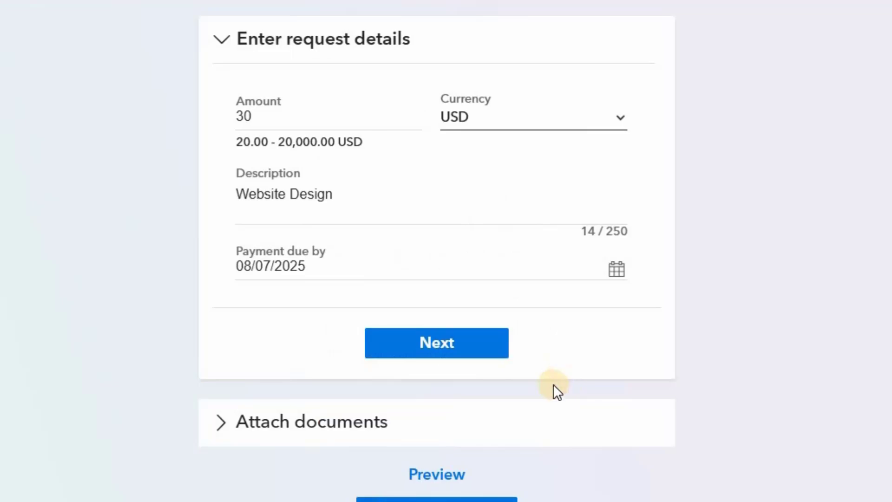
click(507, 355)
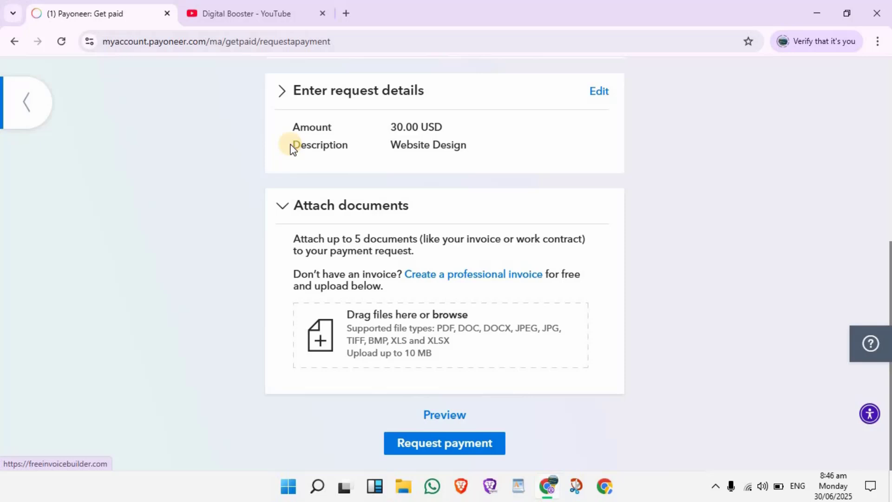
Look over the free professional invoice generator linked from the attachments section and return to the payment request
click(474, 275)
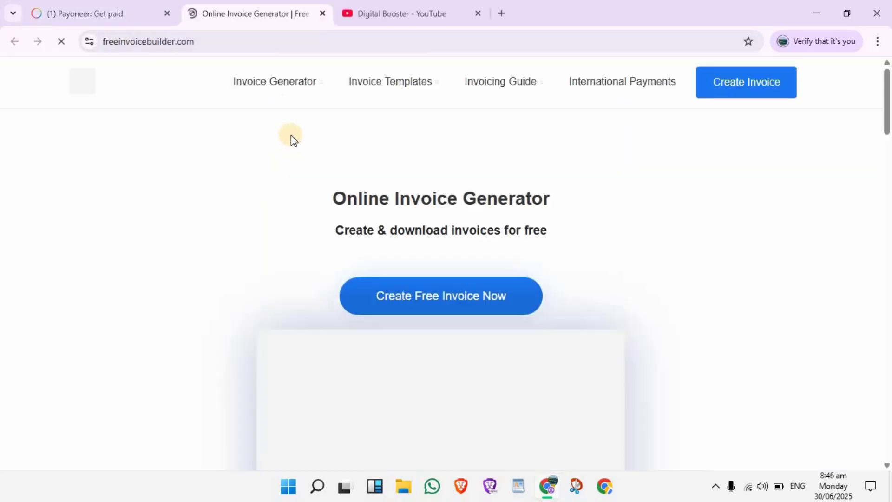
scroll(263, 229, down, 3)
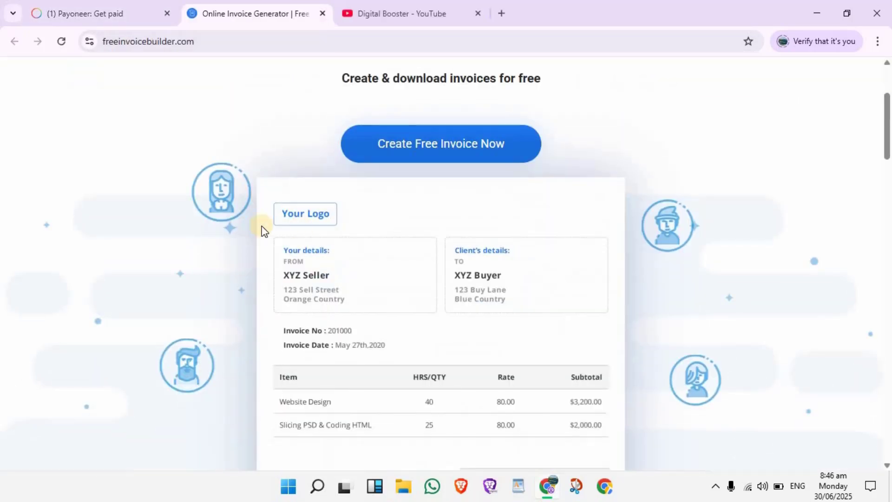
scroll(417, 319, down, 6)
scroll(442, 245, up, 3)
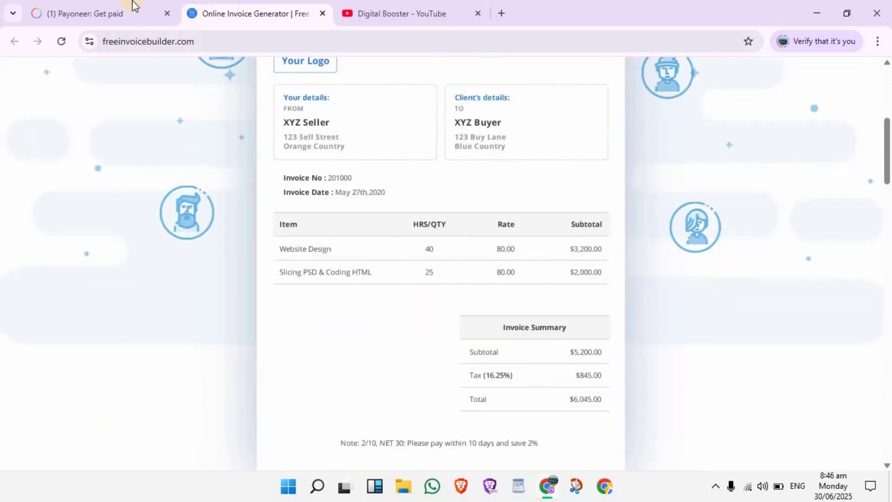
click(102, 13)
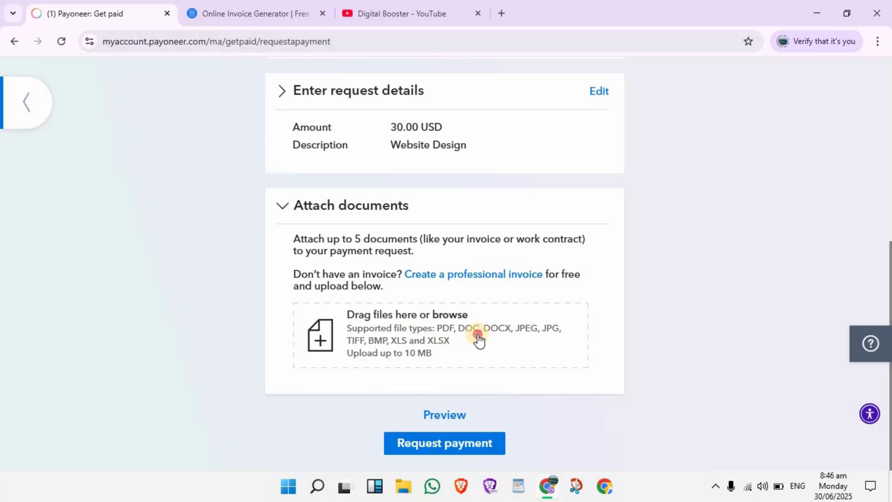
Attach the file "3rd Video Thumbnail" from the Desktop to the payment request
click(297, 331)
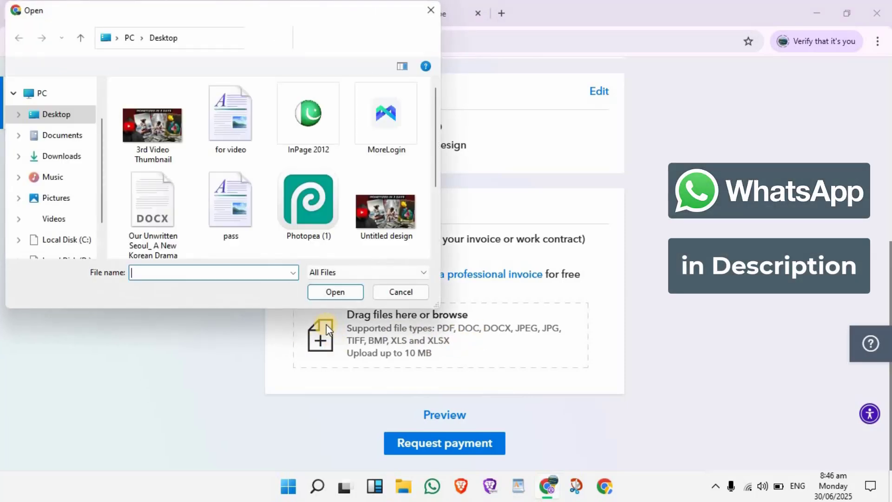
click(155, 135)
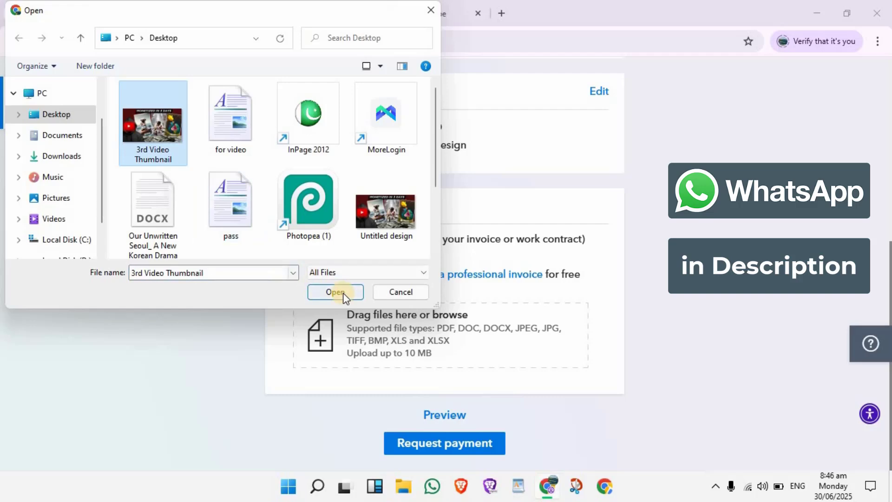
key(Return)
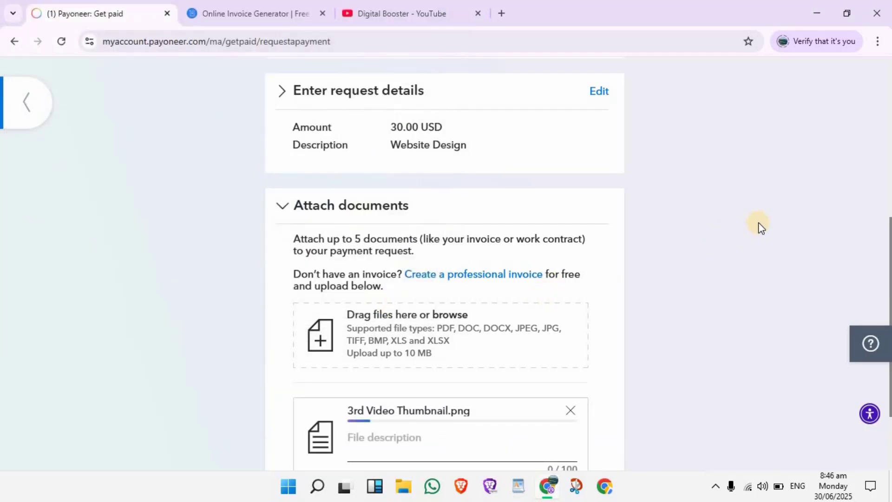
scroll(758, 222, down, 2)
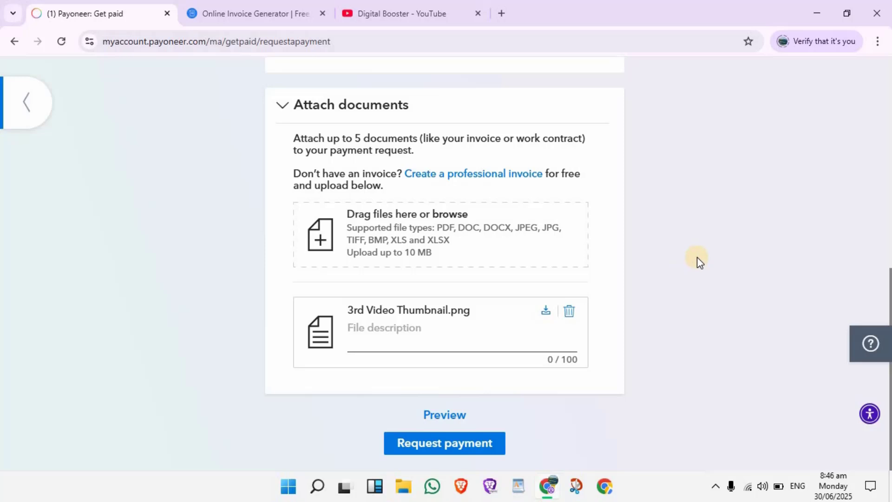
Preview the payment request and check its amount, due date, request ID and description
click(455, 416)
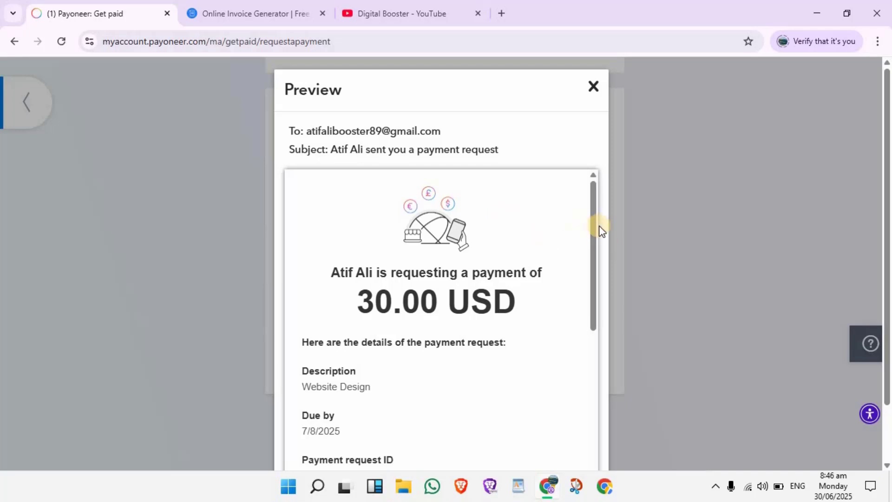
scroll(595, 225, down, 2)
scroll(888, 268, down, 1)
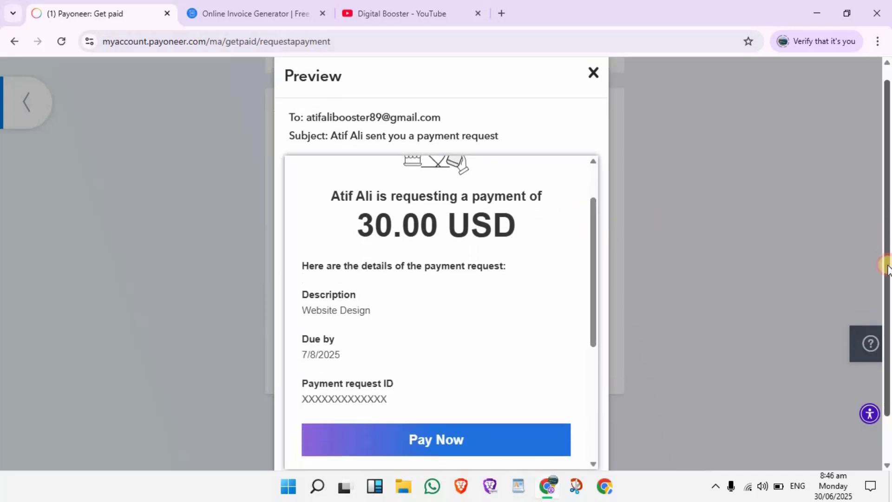
scroll(888, 267, down, 1)
drag(345, 175, 393, 175)
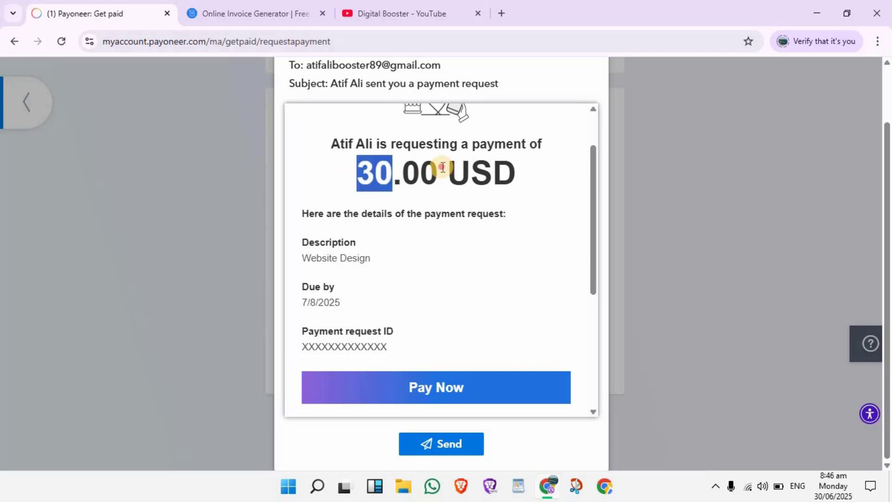
double_click(443, 168)
drag(331, 143, 395, 178)
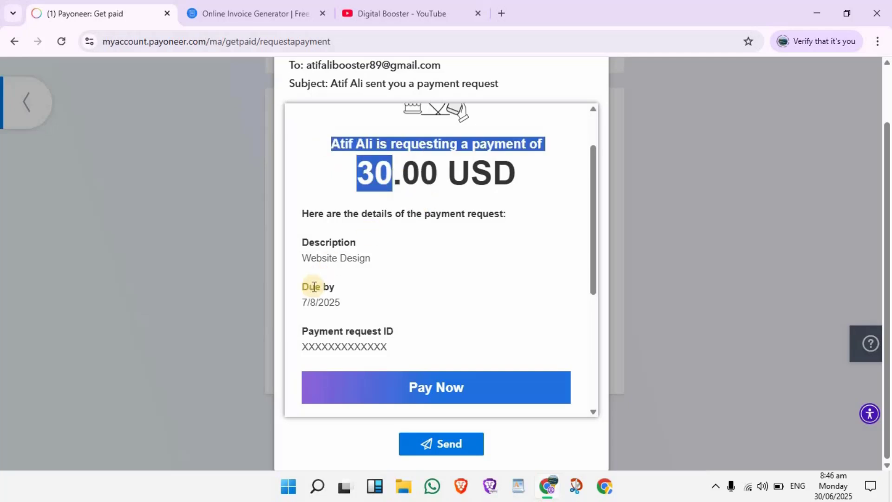
drag(302, 301, 378, 314)
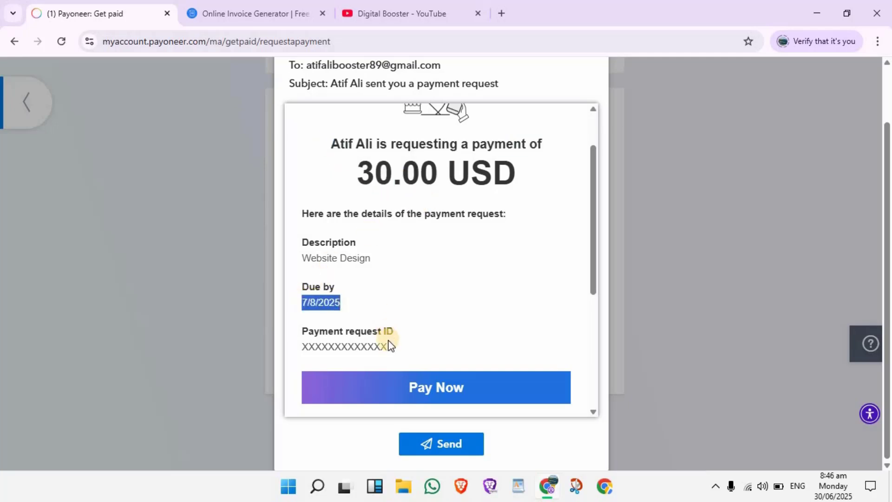
drag(343, 339, 388, 349)
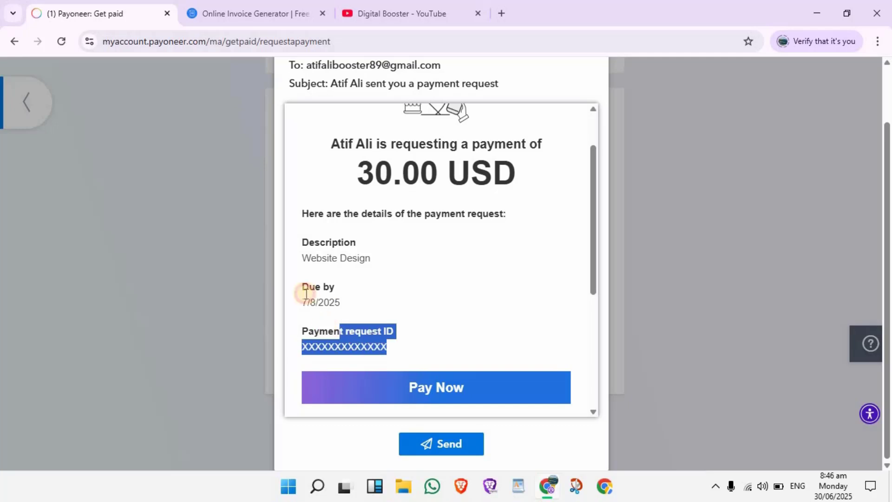
drag(303, 258, 371, 260)
click(302, 259)
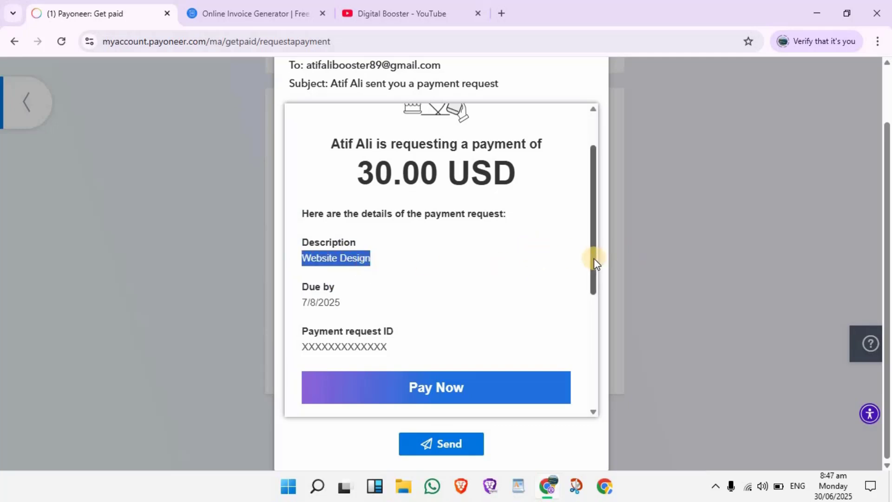
Examine the payment methods offered to the payer in the rest of the request preview
drag(593, 262, 581, 322)
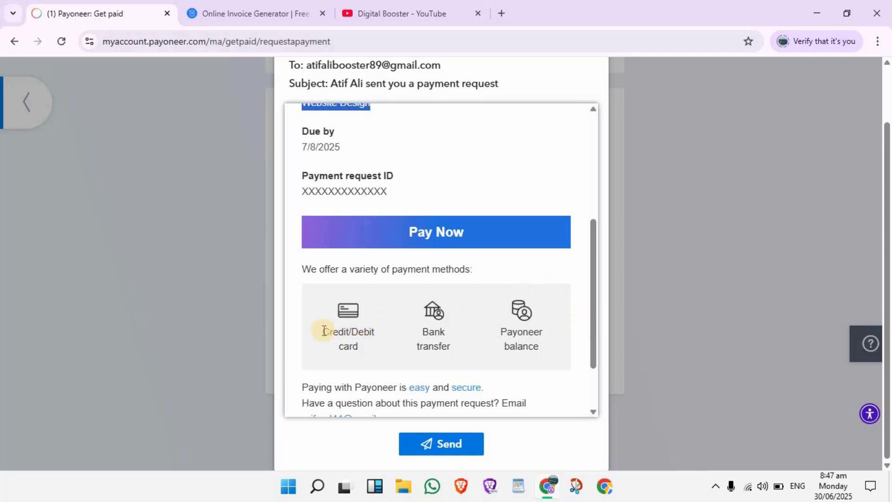
drag(319, 331, 361, 348)
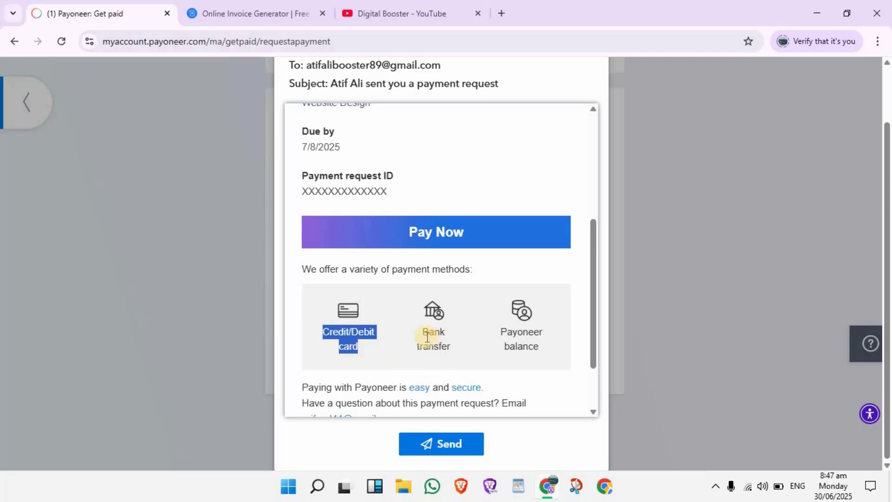
drag(427, 336, 541, 354)
click(500, 343)
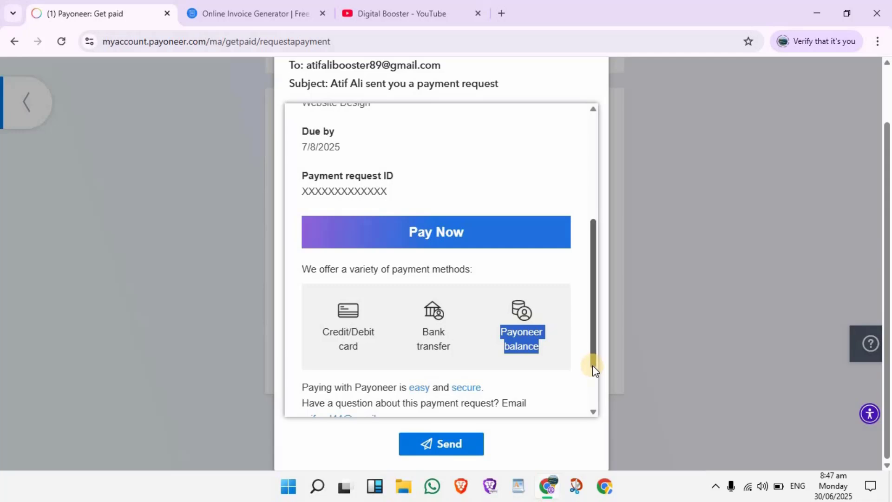
drag(593, 368, 583, 400)
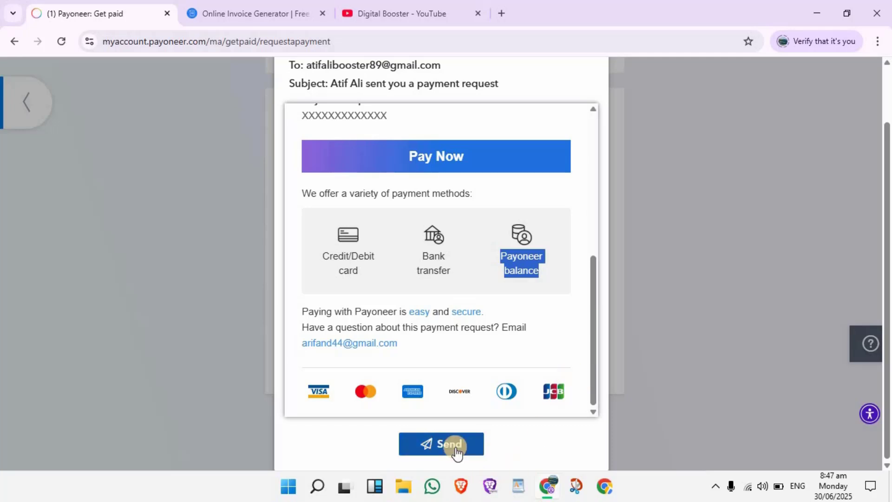
scroll(657, 151, up, 2)
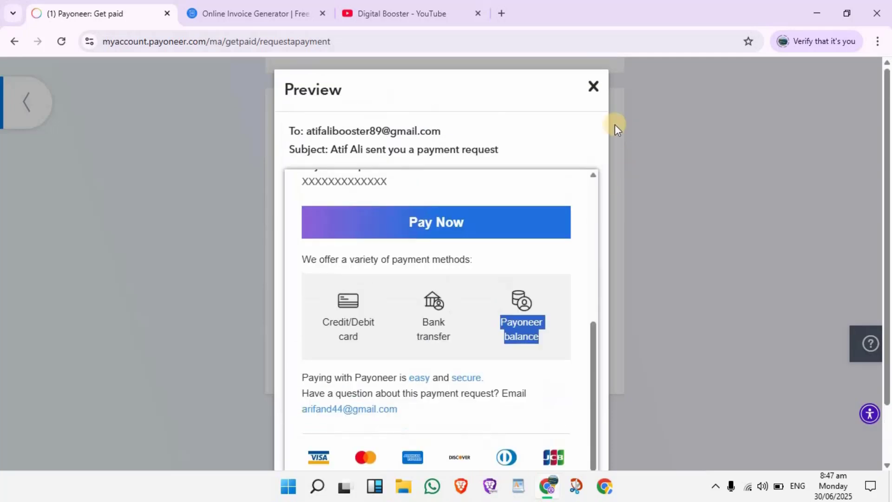
Close the preview, submit the payment request and copy its shareable link
click(589, 88)
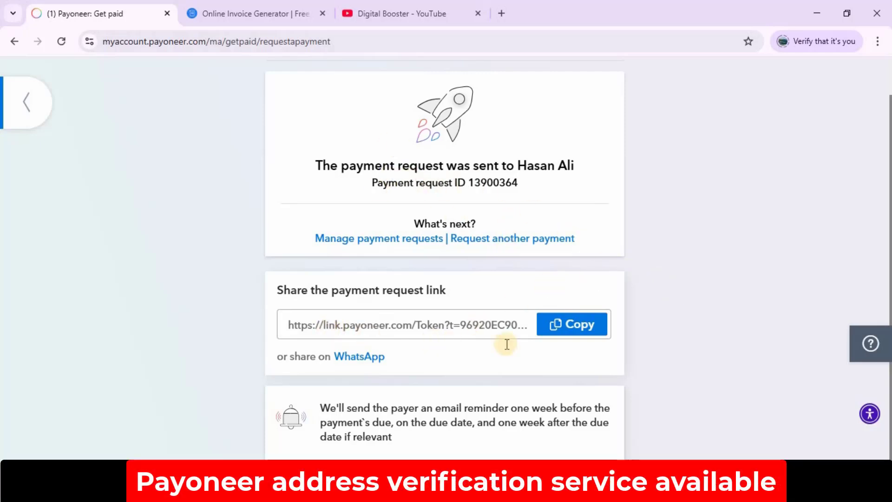
click(587, 332)
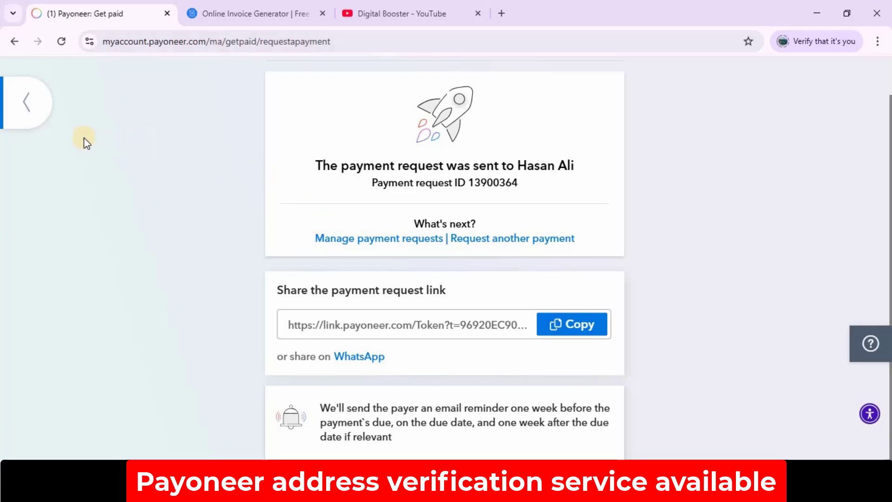
Return to the Get paid page and open the 30 USD request's details from the sent payment requests
click(28, 103)
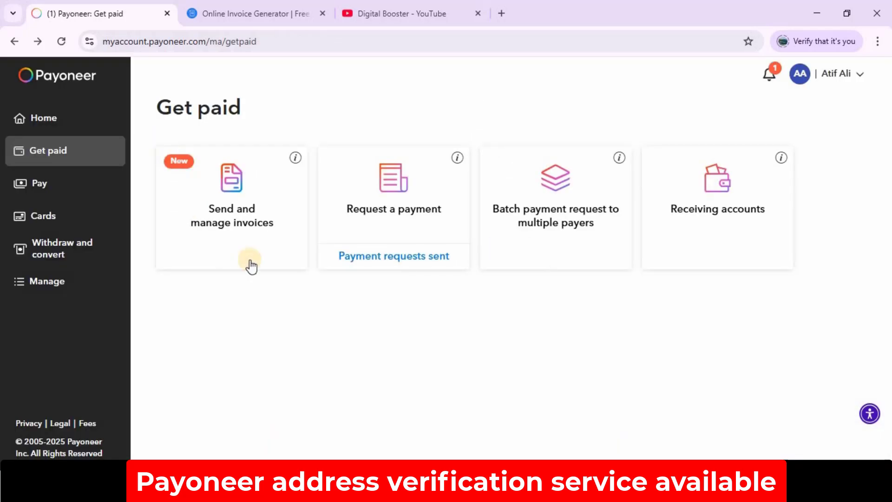
click(421, 256)
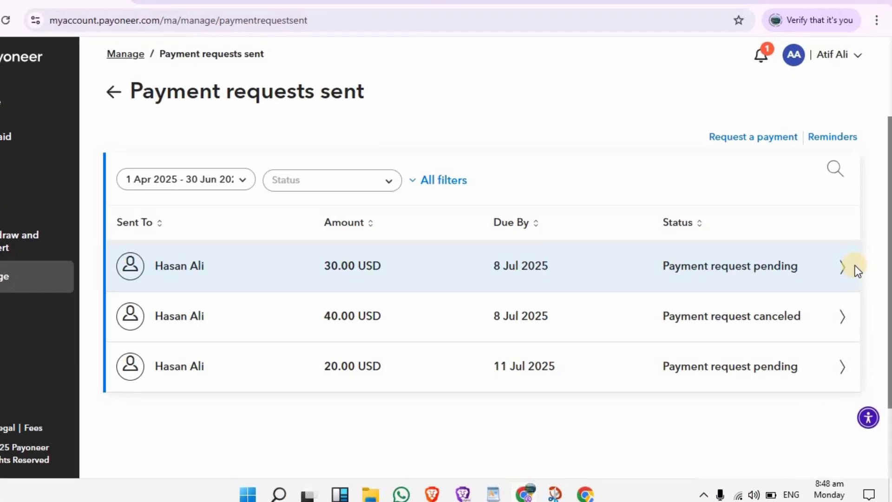
click(855, 267)
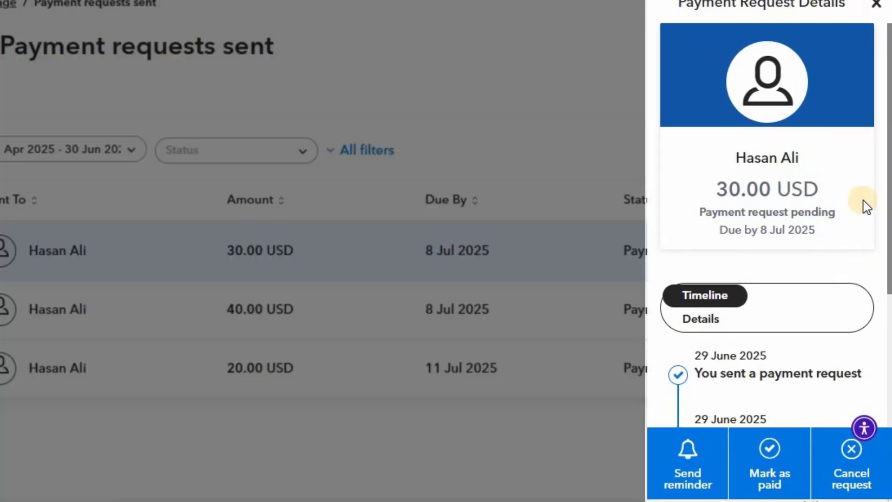
Examine the timeline stages of the 30 USD payment request, from sending through to deposit
drag(889, 242, 888, 338)
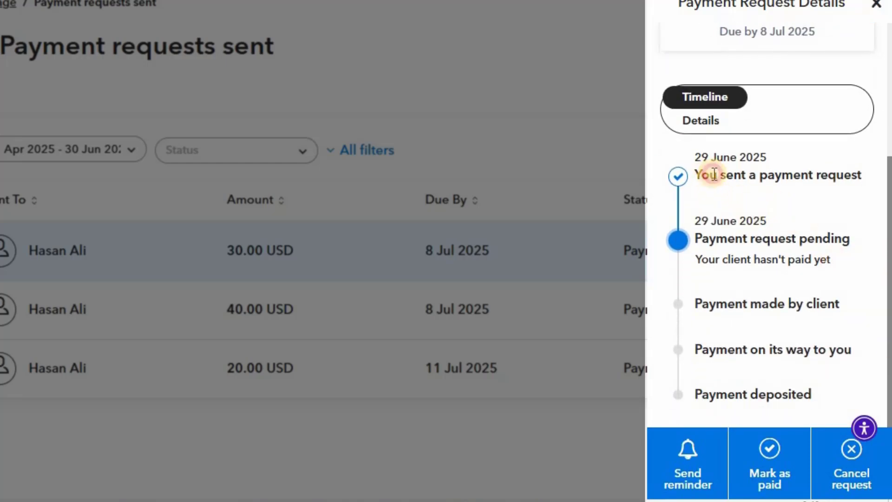
drag(709, 174, 801, 170)
drag(703, 239, 861, 246)
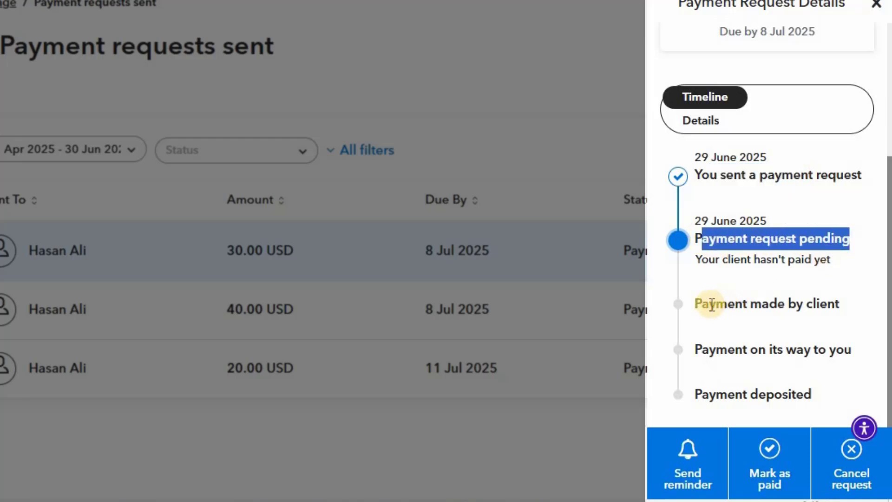
drag(710, 304, 809, 303)
drag(735, 349, 837, 348)
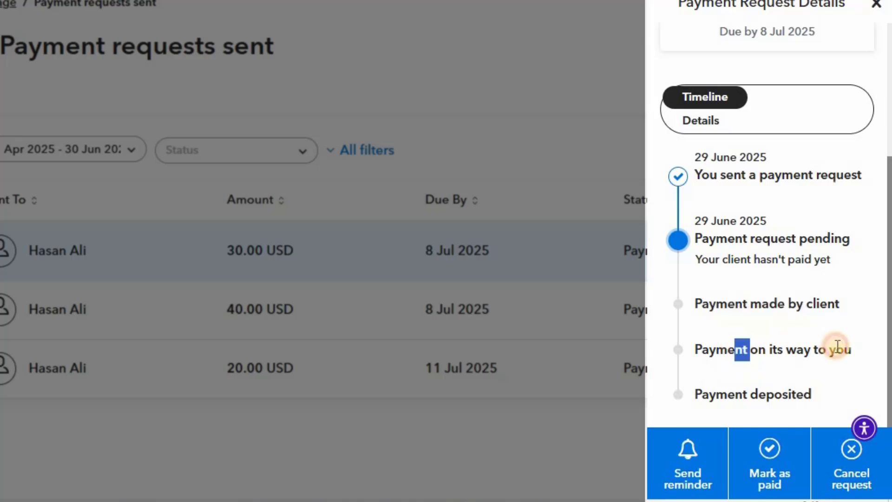
drag(735, 394, 850, 389)
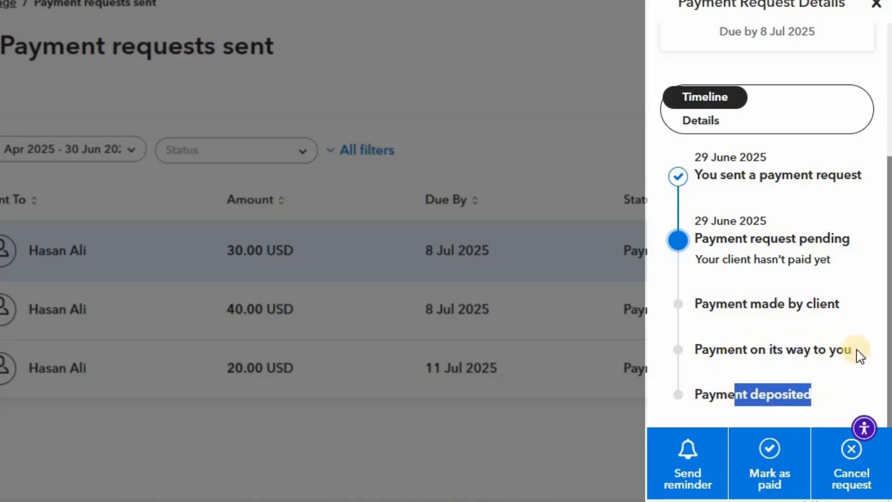